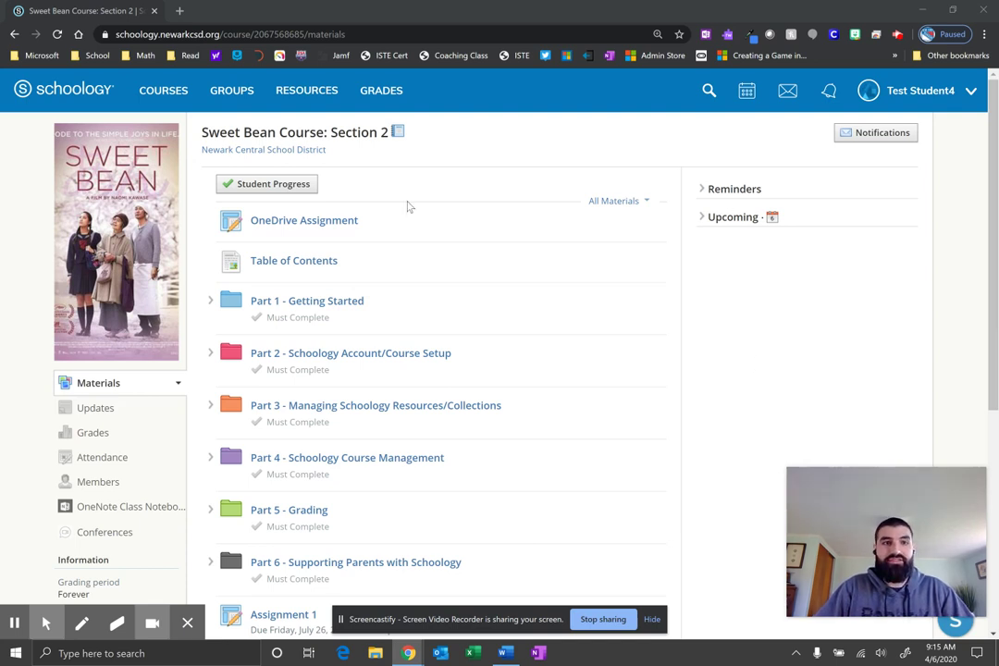
Open the OneDrive Assignment's My Document tab and scroll to the OneDrive connection panel
click(318, 223)
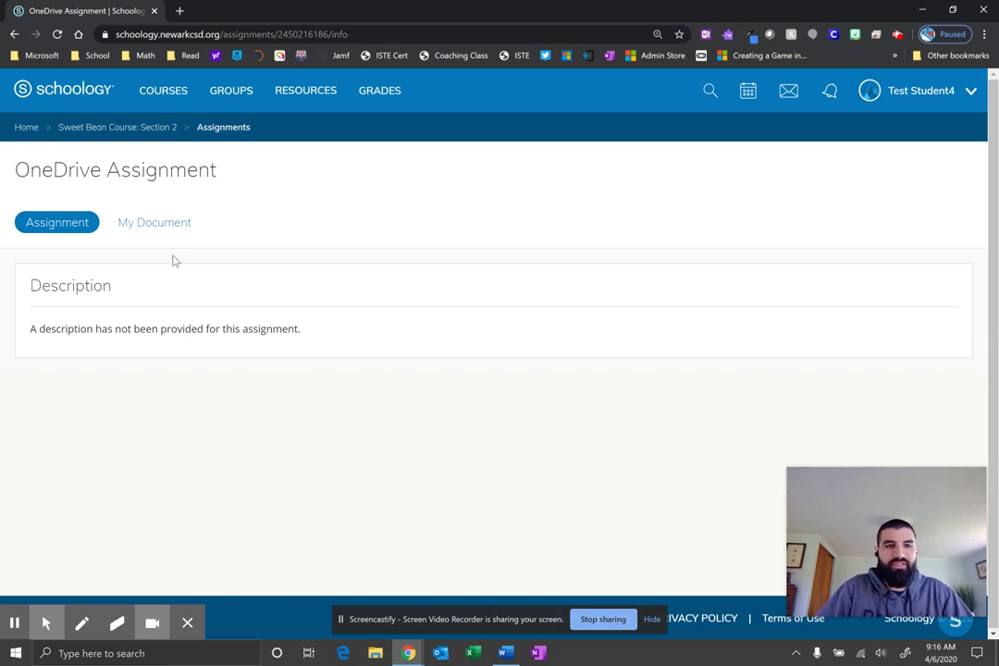
click(157, 228)
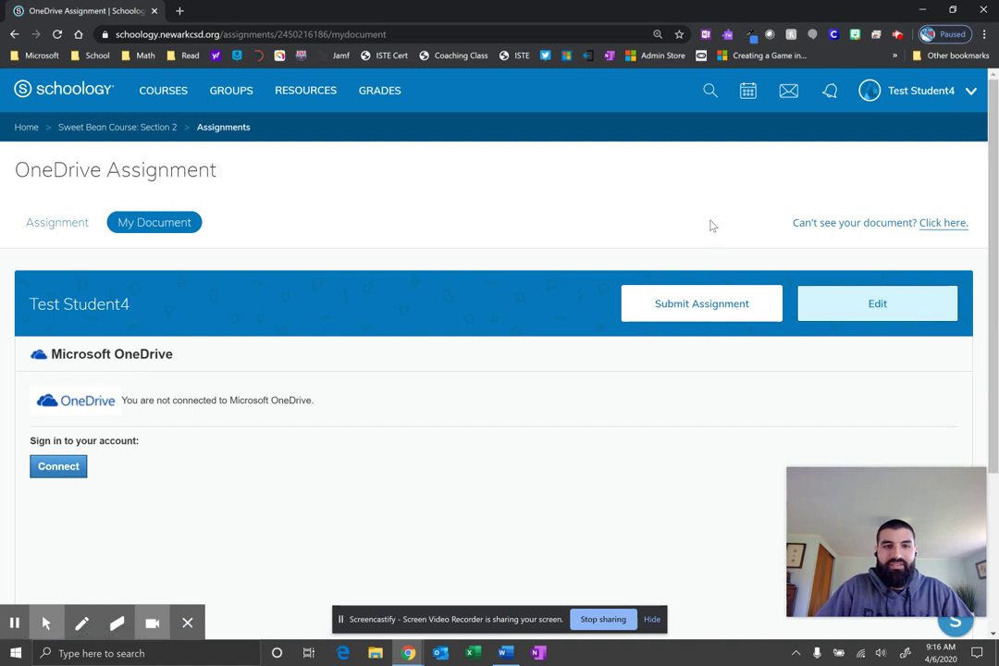
scroll(626, 223, down, 2)
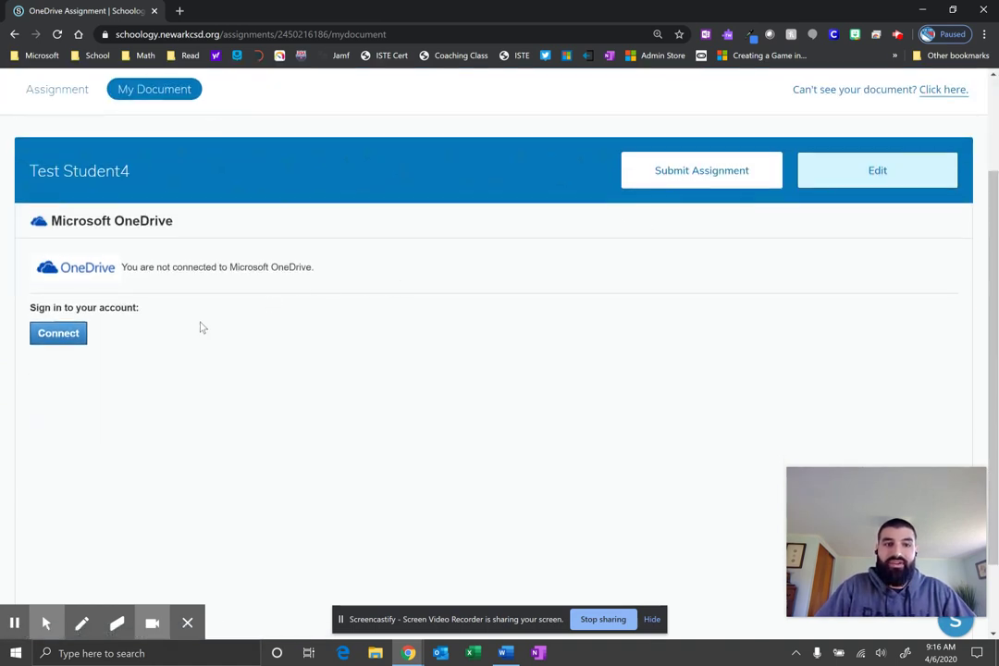
Connect to OneDrive with the student's school account and accept the Schoology LTI Submission permissions
click(40, 337)
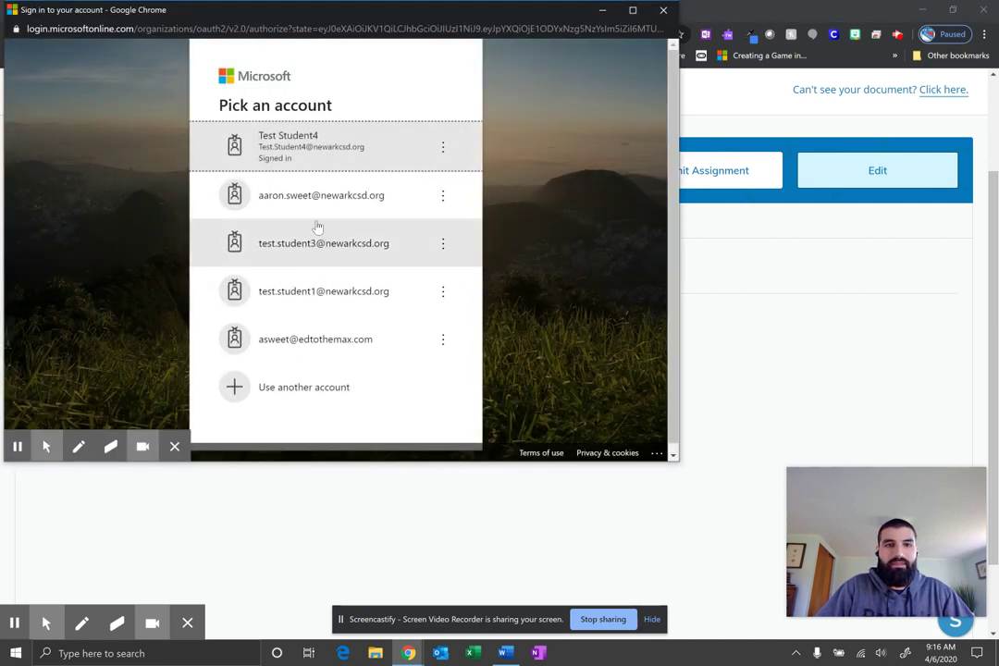
click(296, 142)
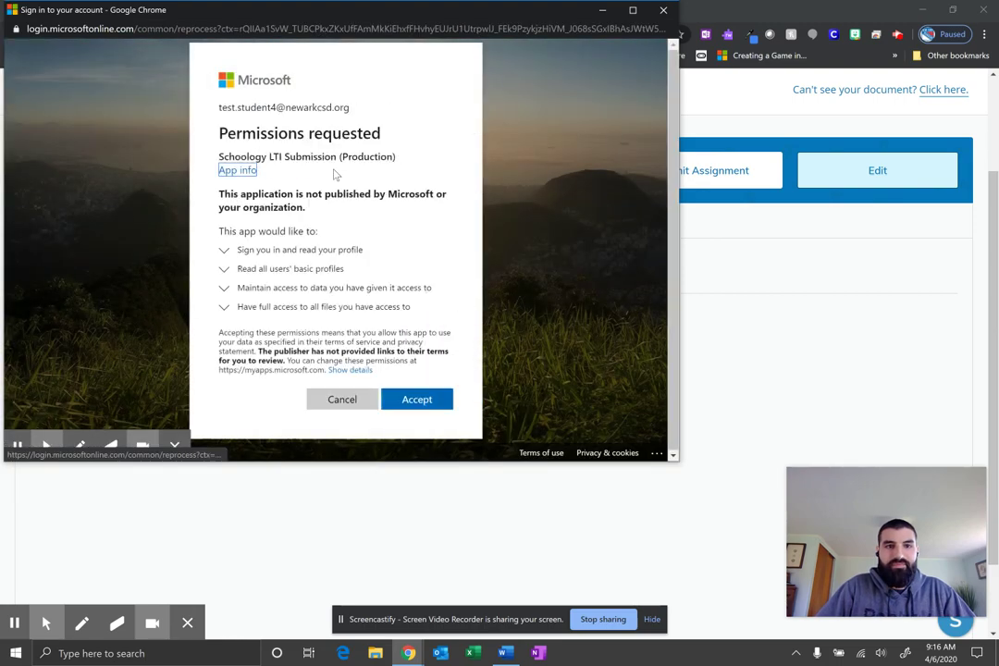
click(419, 401)
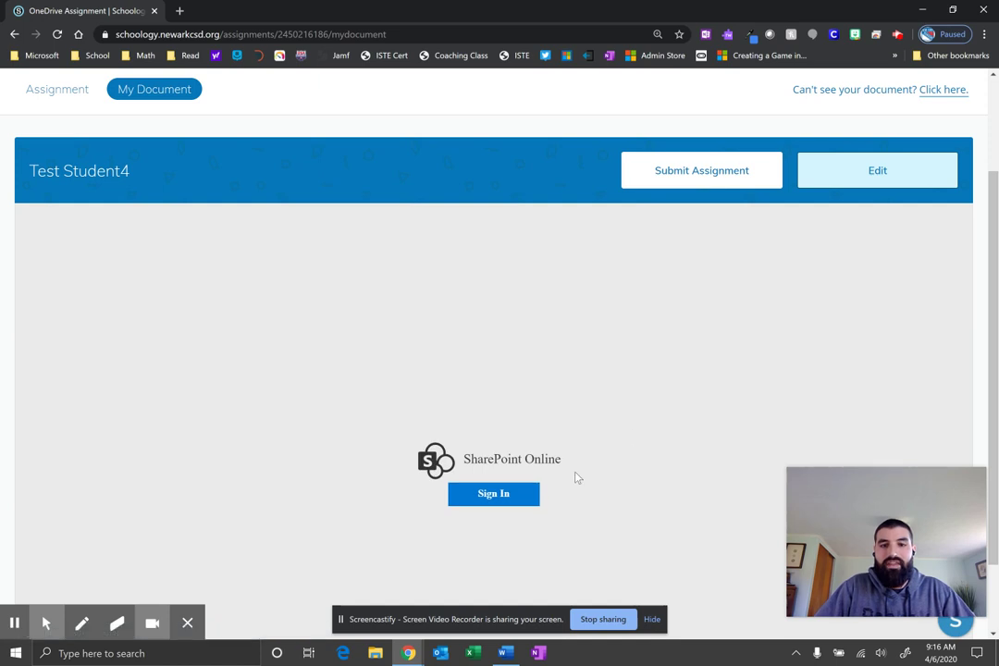
Sign in to SharePoint Online so the 'Log into Clever' document preview loads
click(502, 496)
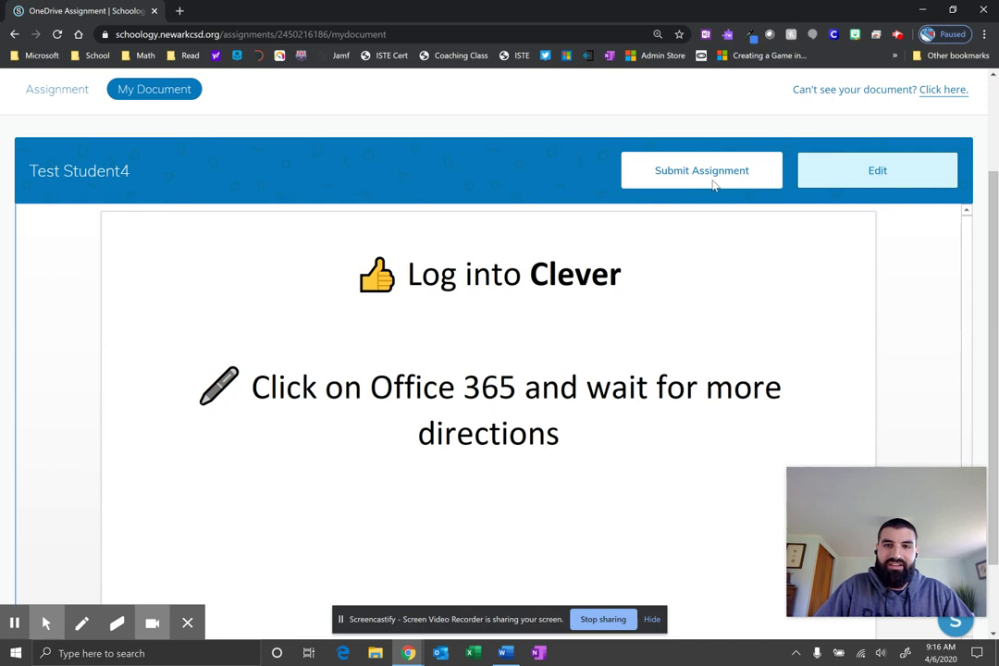
Edit the document in Word Online, adding the word 'test' on a new line below 'directions'
click(870, 182)
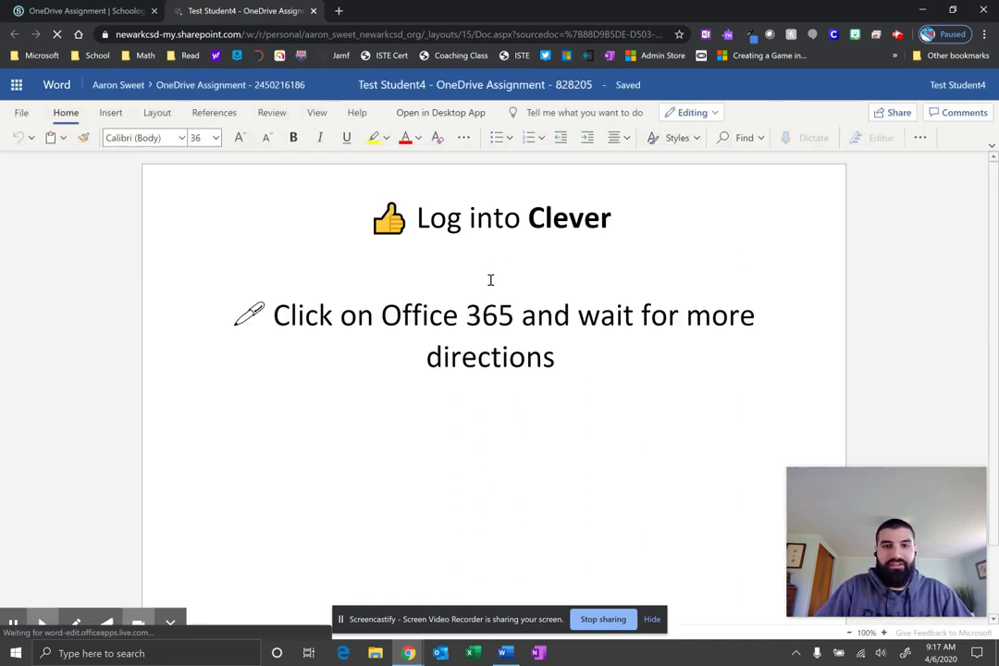
key(Return)
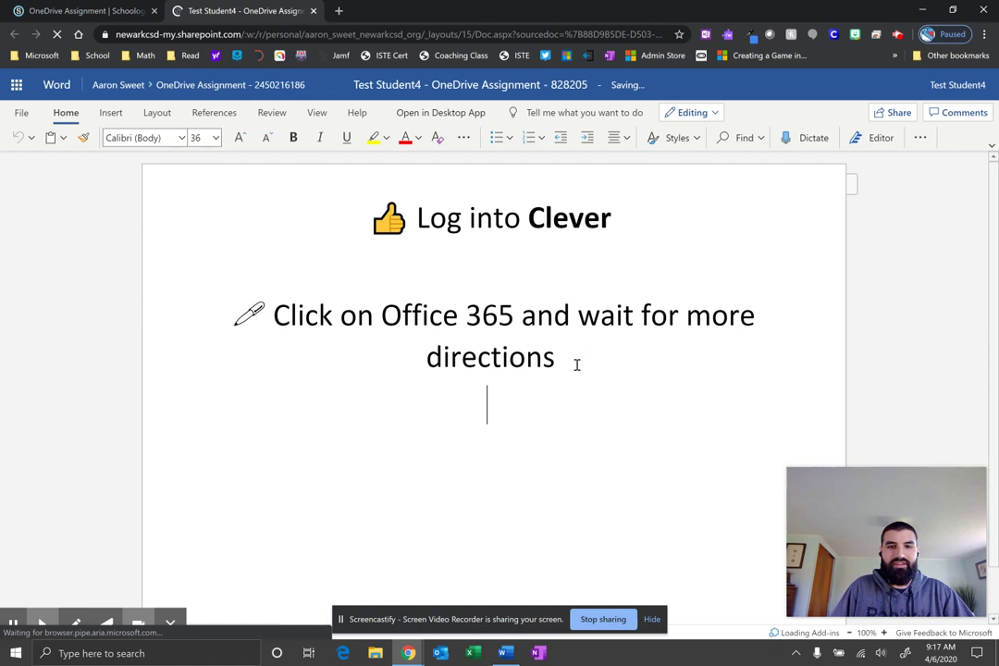
text(test)
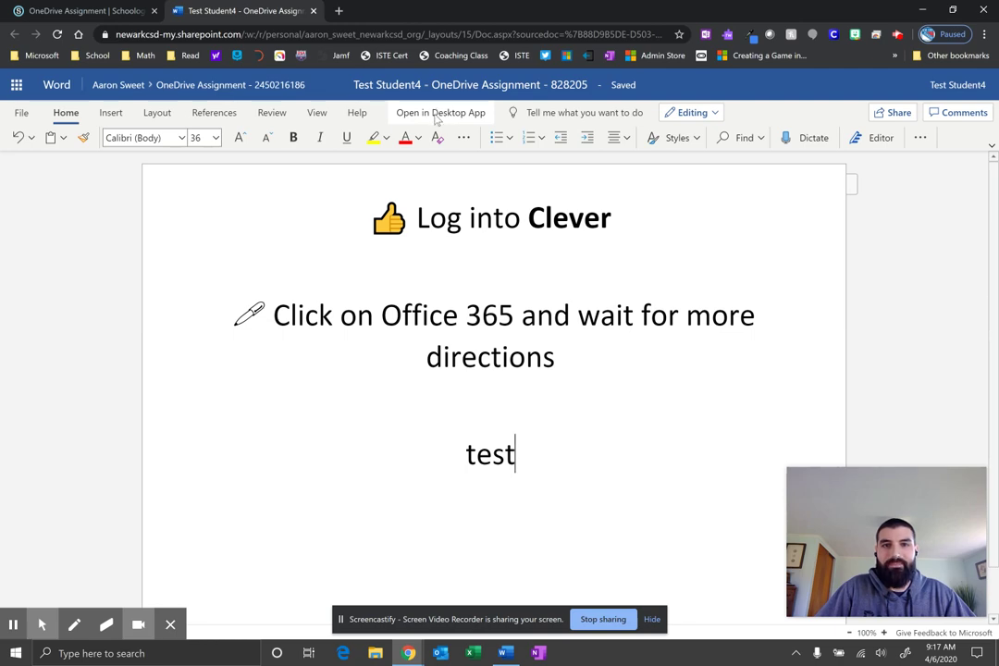
Hand the document off from Word Online to the desktop Word app
click(438, 115)
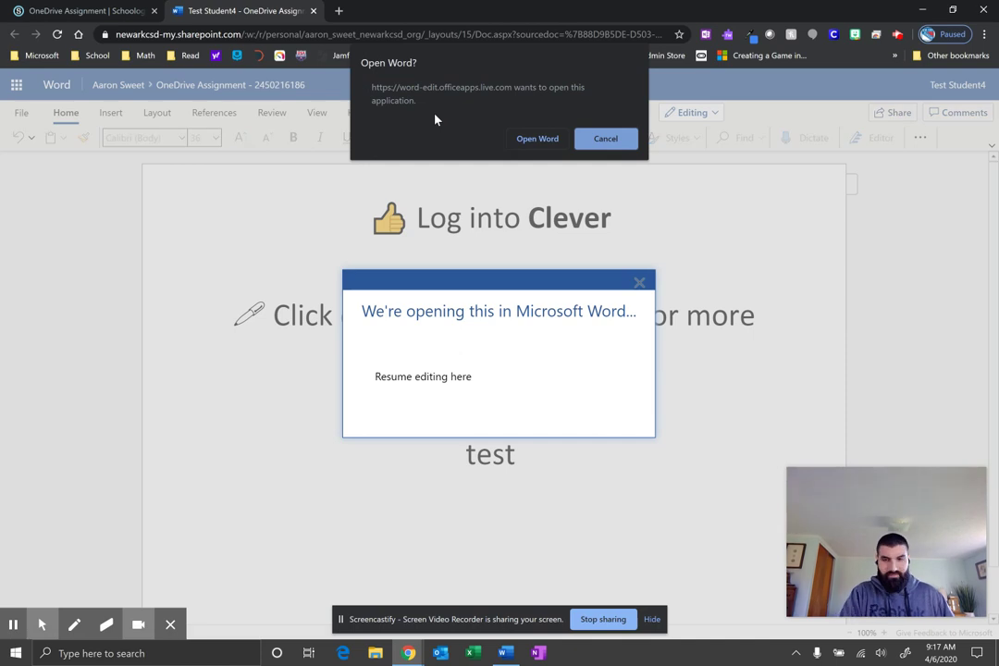
click(537, 138)
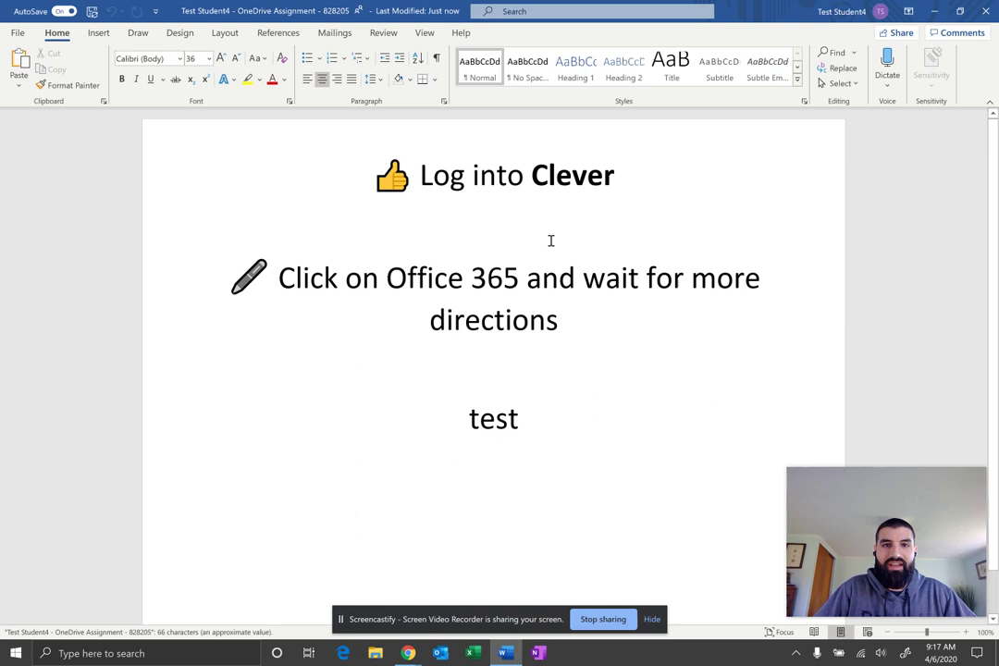
On the Draw tab, draw a red pen ink line across the word 'test'
click(138, 33)
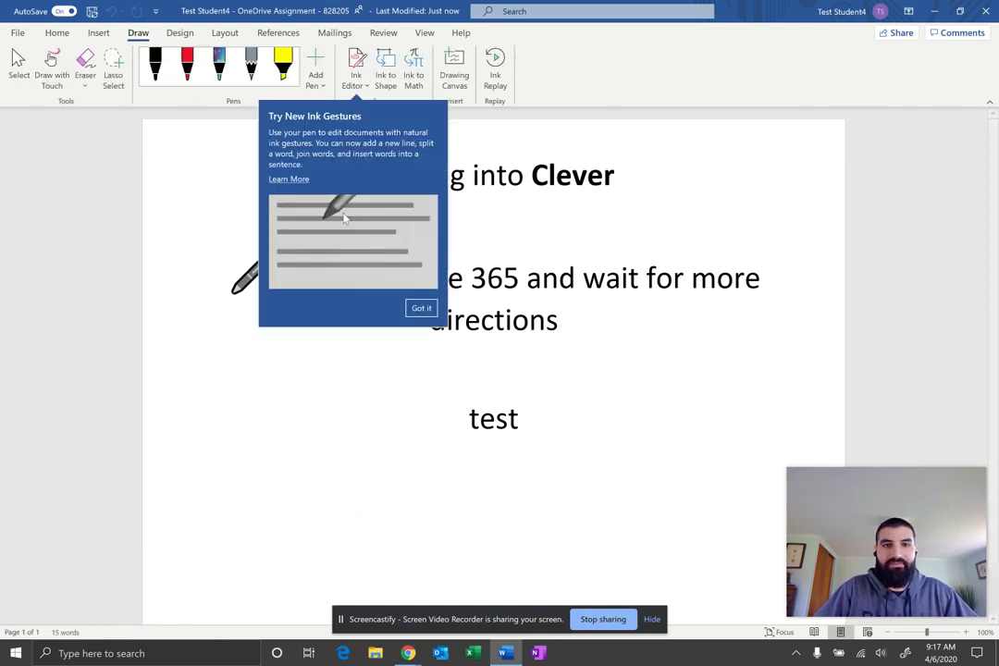
click(421, 308)
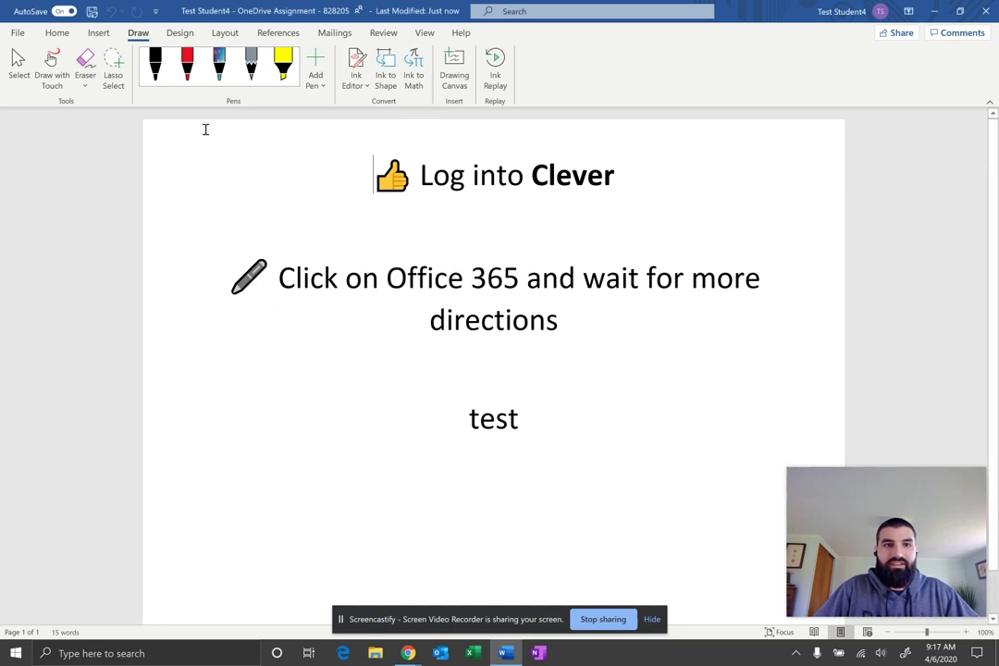
click(190, 63)
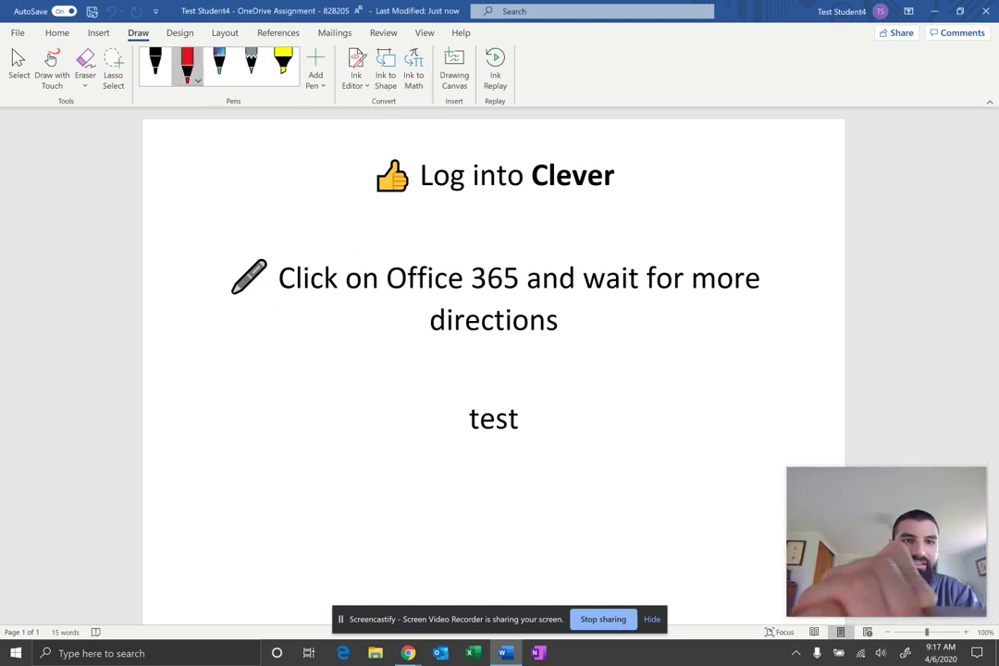
drag(298, 404, 685, 346)
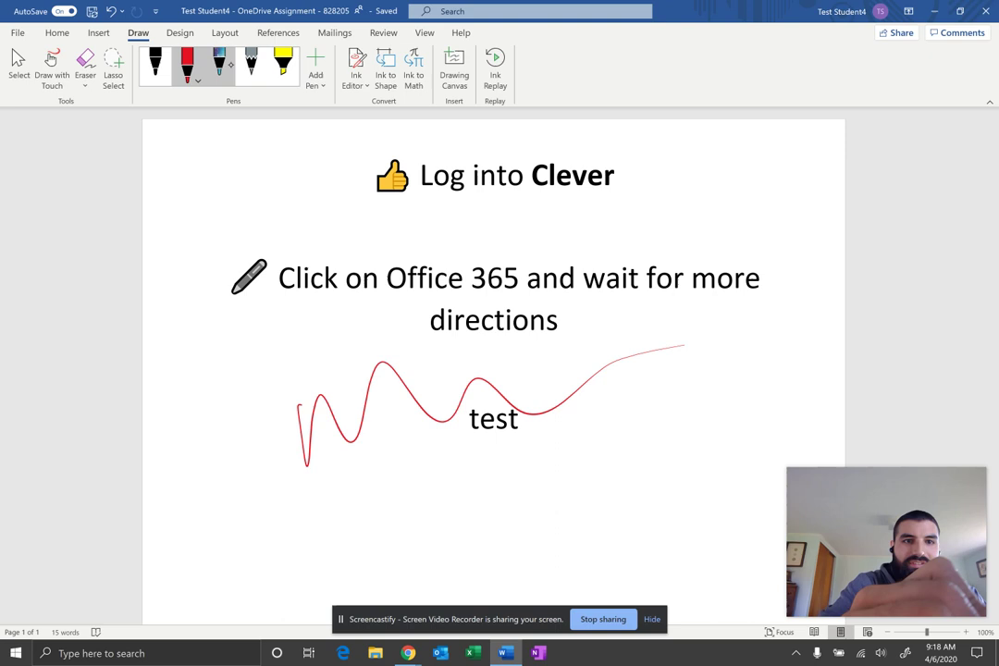
Draw a purple-teal galaxy pen squiggle beneath 'test' and open that pen's options
click(218, 63)
mouse_move(409, 447)
mouse_down()
mouse_move(518, 489)
mouse_move(684, 430)
mouse_up()
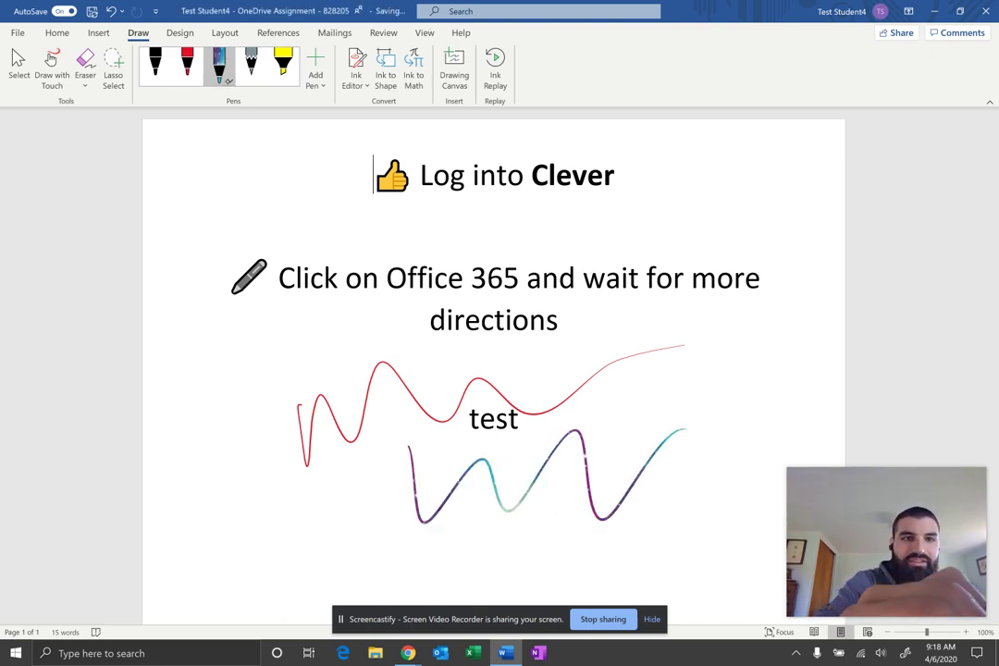
click(219, 63)
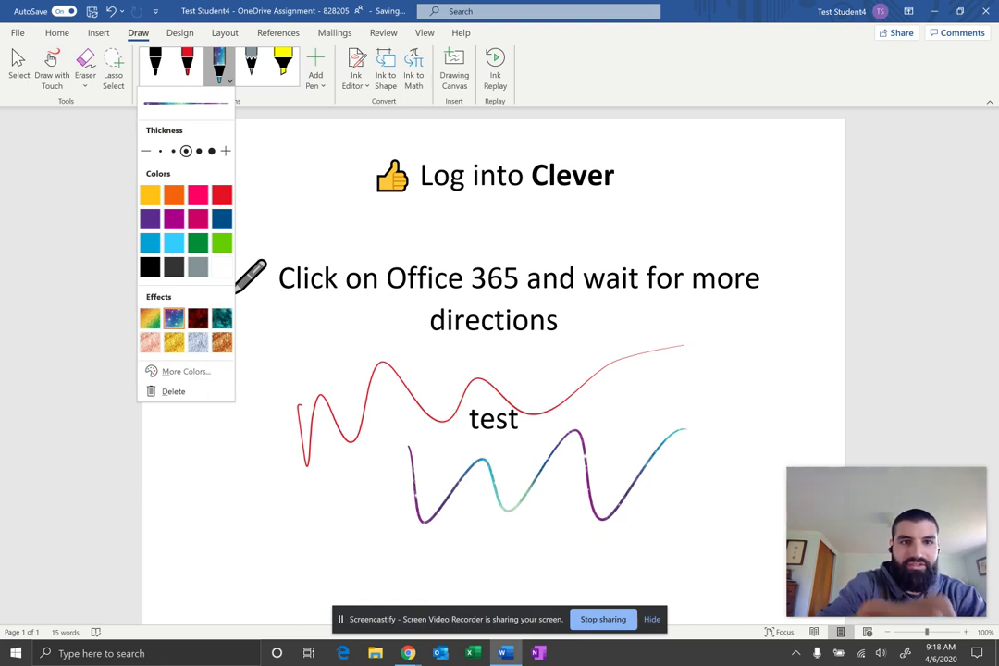
Highlight 'Click on Office 365 and wait for' in yellow and draw a grey pencil zigzag left of 'directions'
click(283, 63)
click(283, 63)
drag(278, 277, 685, 278)
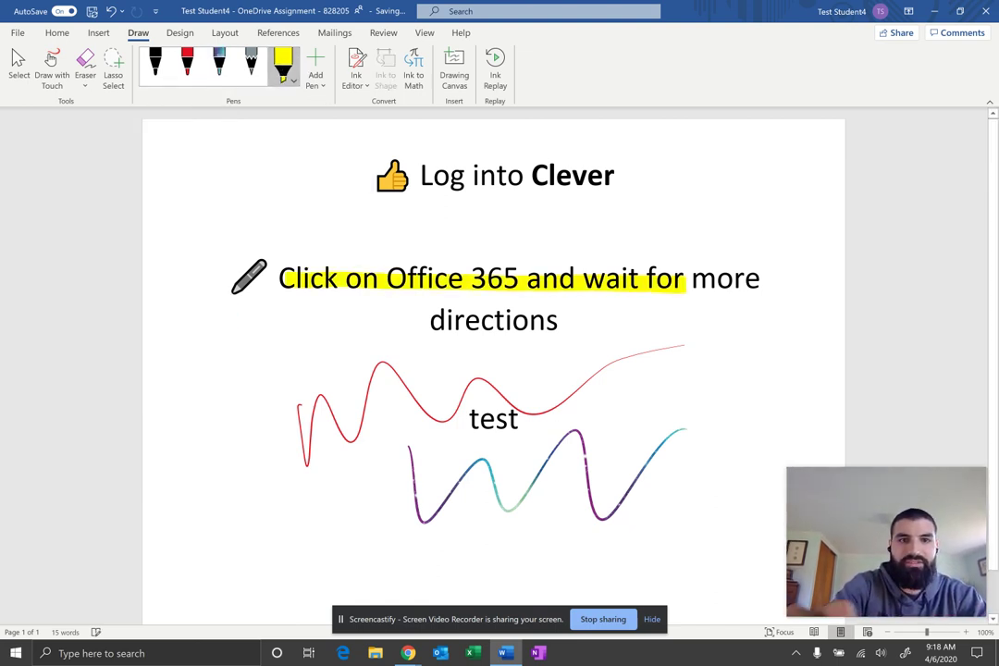
click(250, 63)
drag(254, 351, 407, 350)
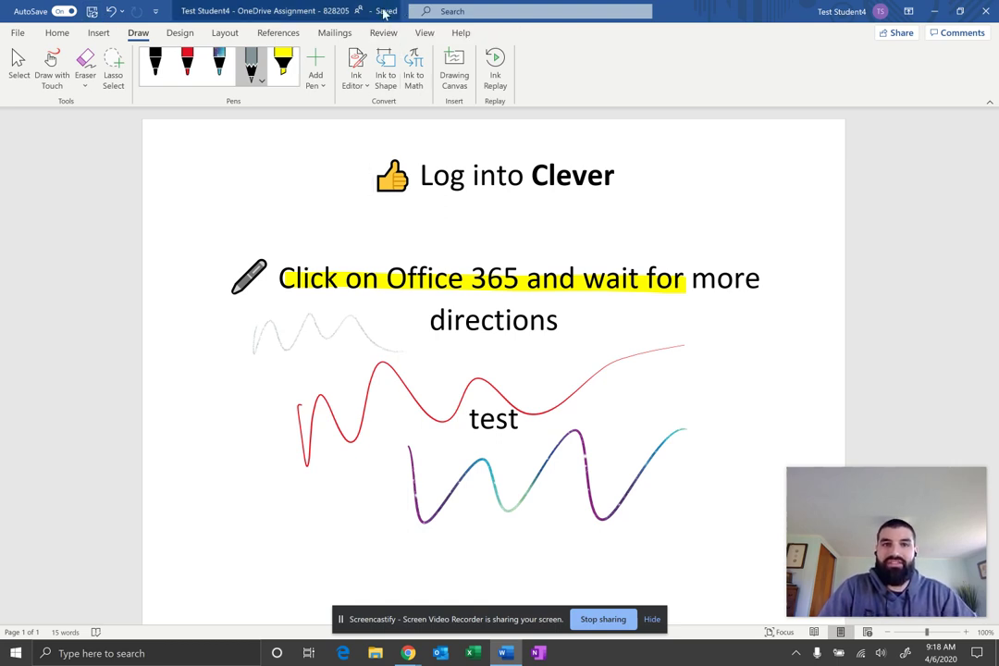
Close desktop Word, resume editing in the browser, then close the Word Online tab
click(984, 11)
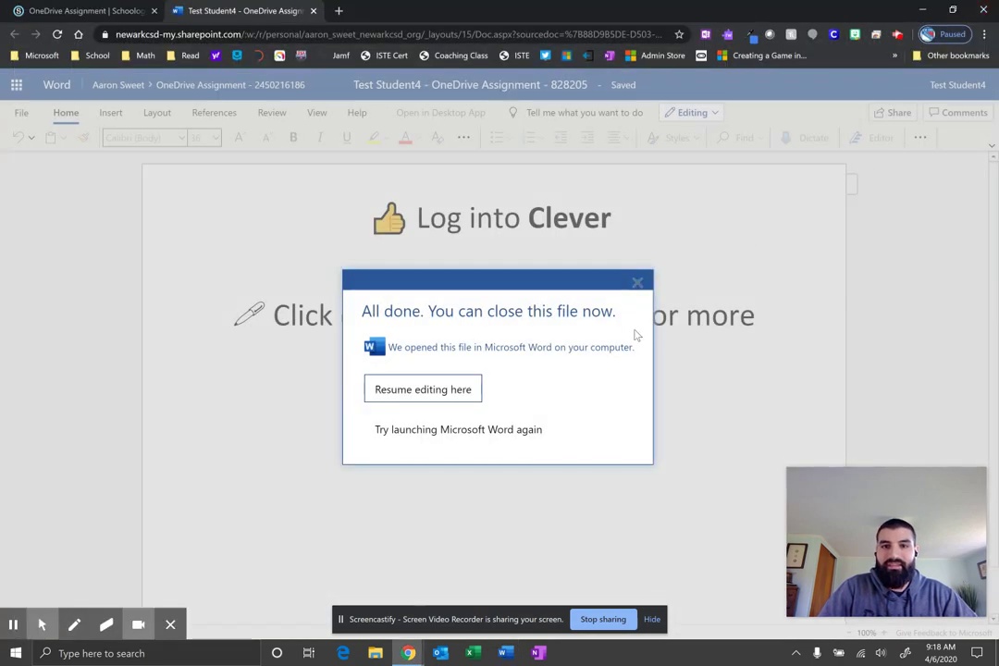
click(638, 284)
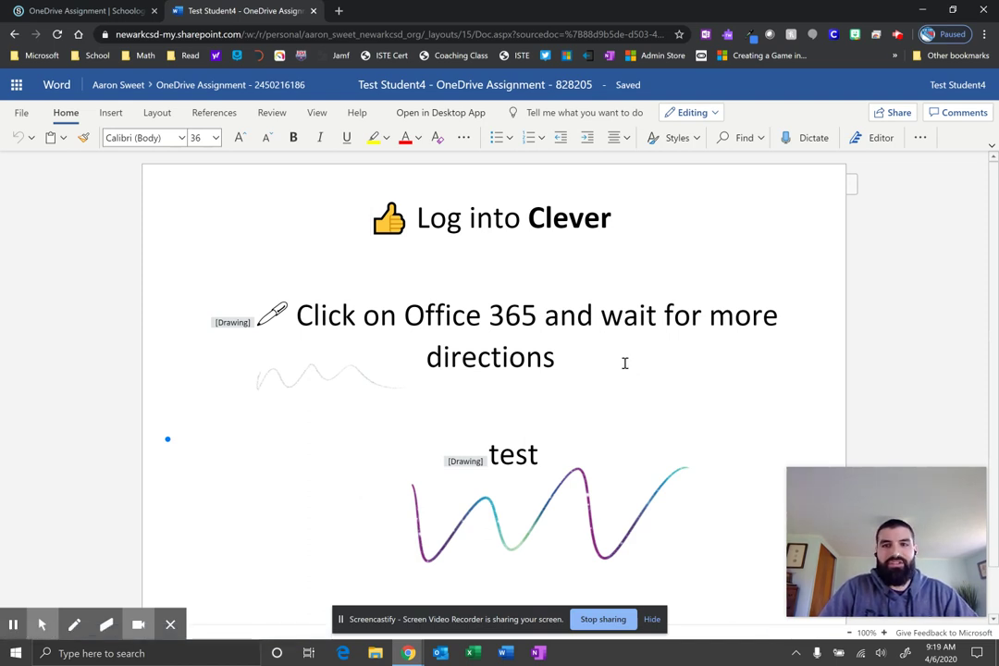
scroll(624, 363, down, 1)
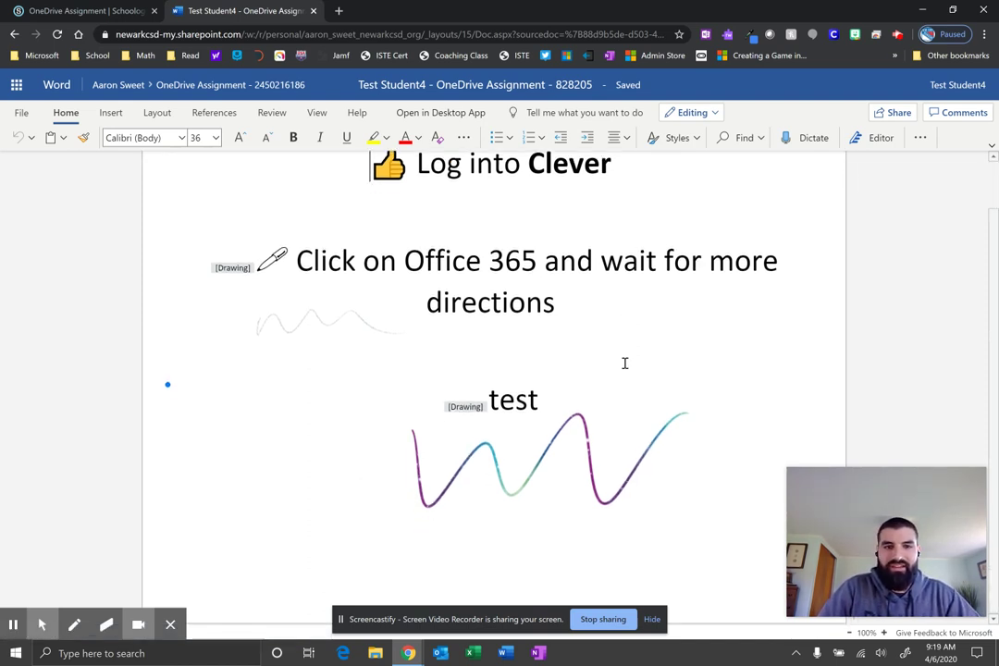
scroll(625, 362, up, 1)
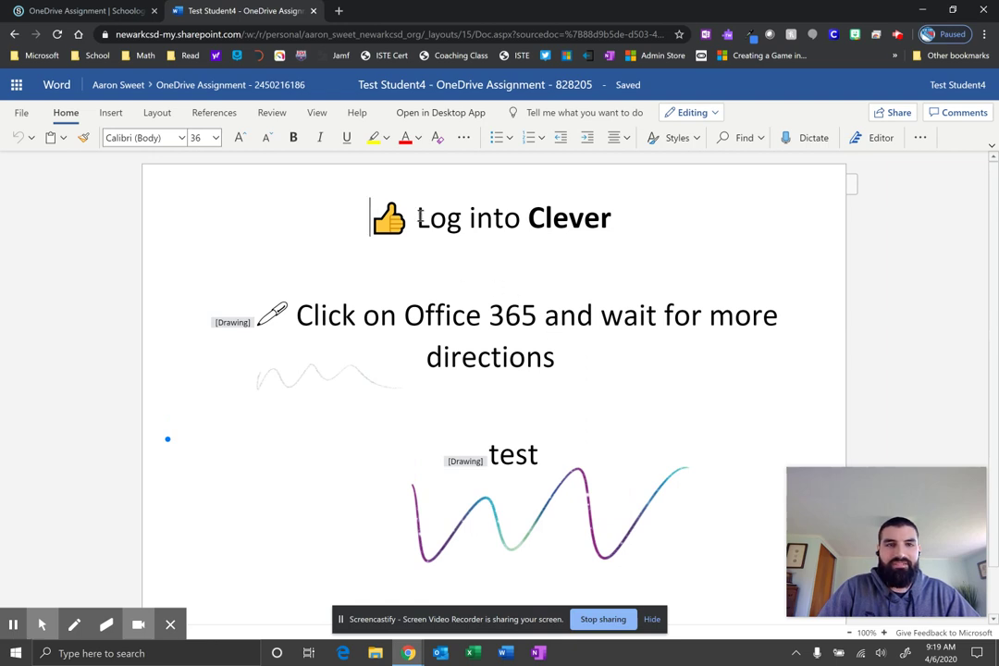
click(315, 13)
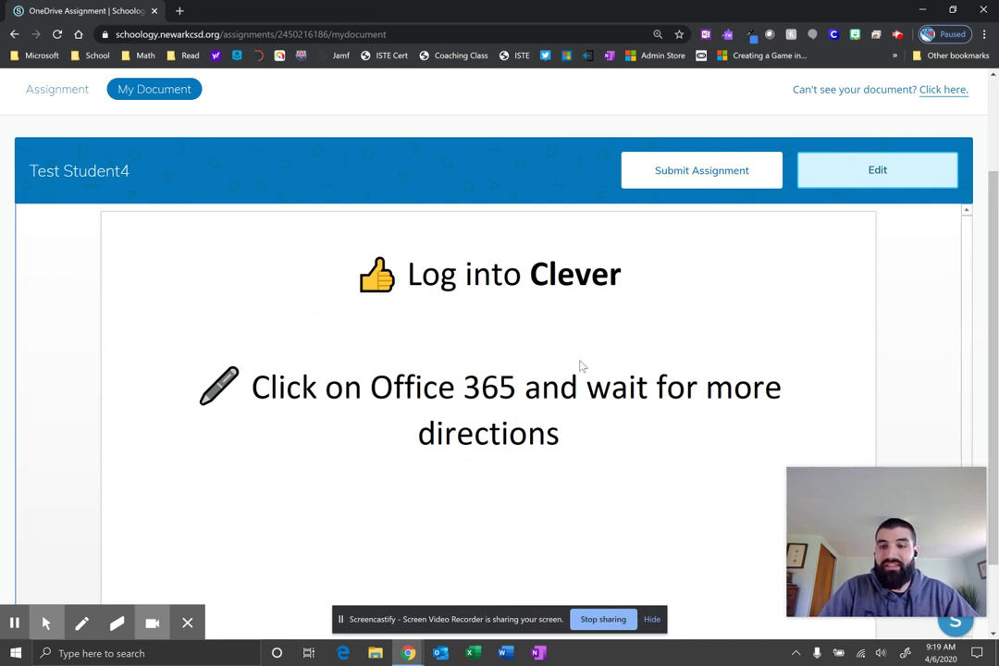
Reload the Schoology page and scroll the preview to check the highlight, 'test' line and ink strokes
click(57, 34)
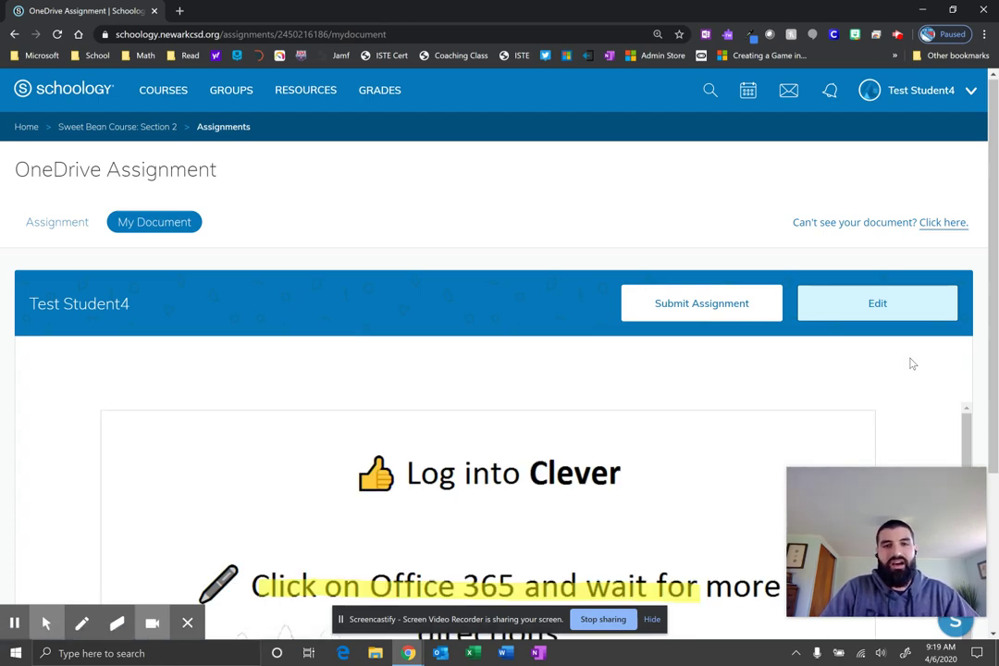
scroll(912, 363, down, 3)
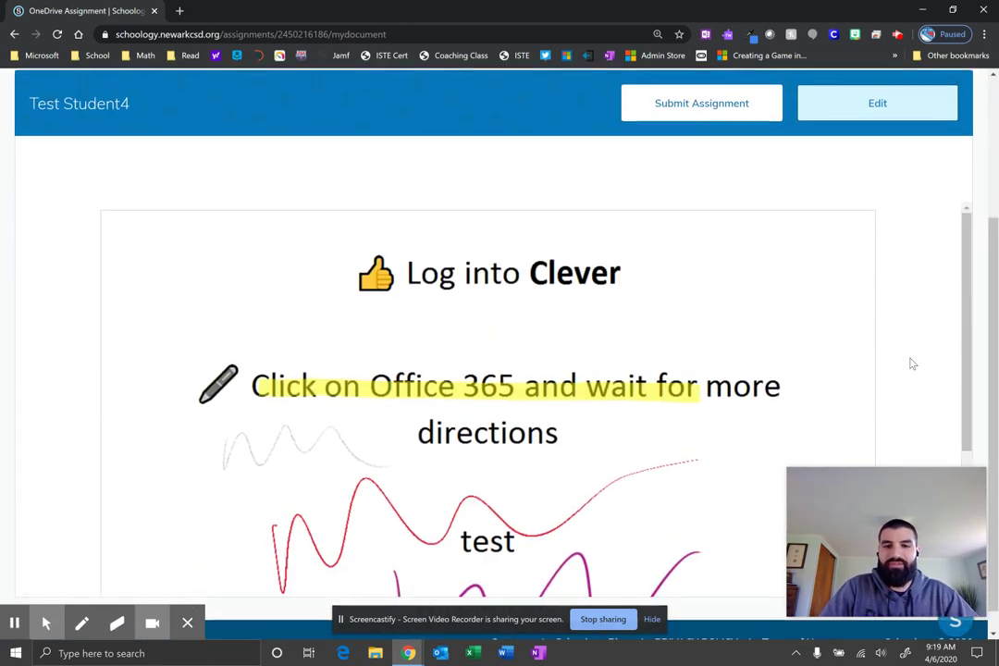
drag(967, 313, 965, 370)
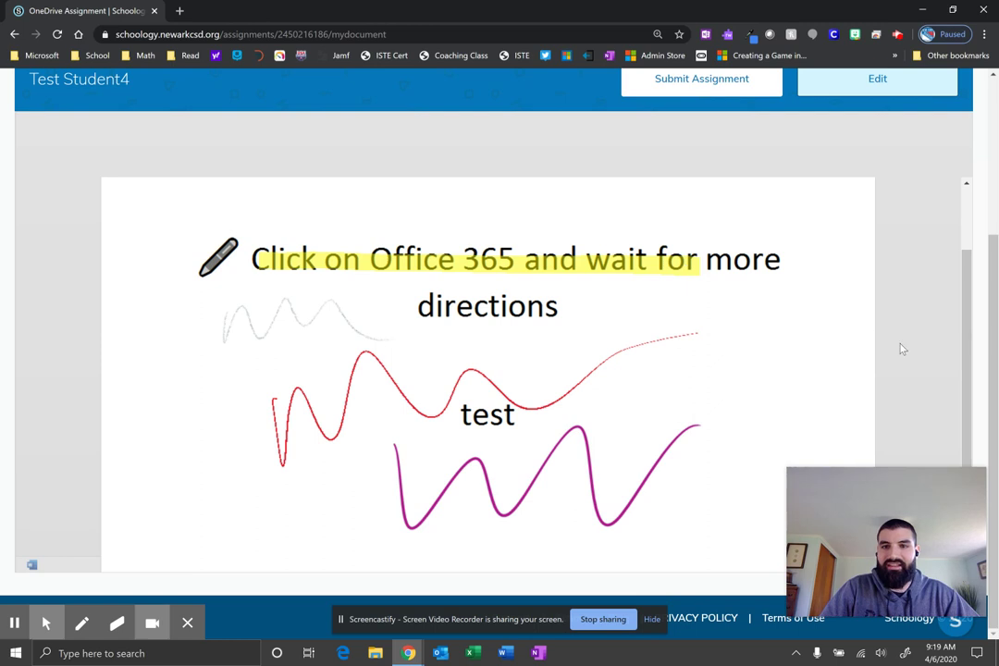
drag(967, 352, 963, 346)
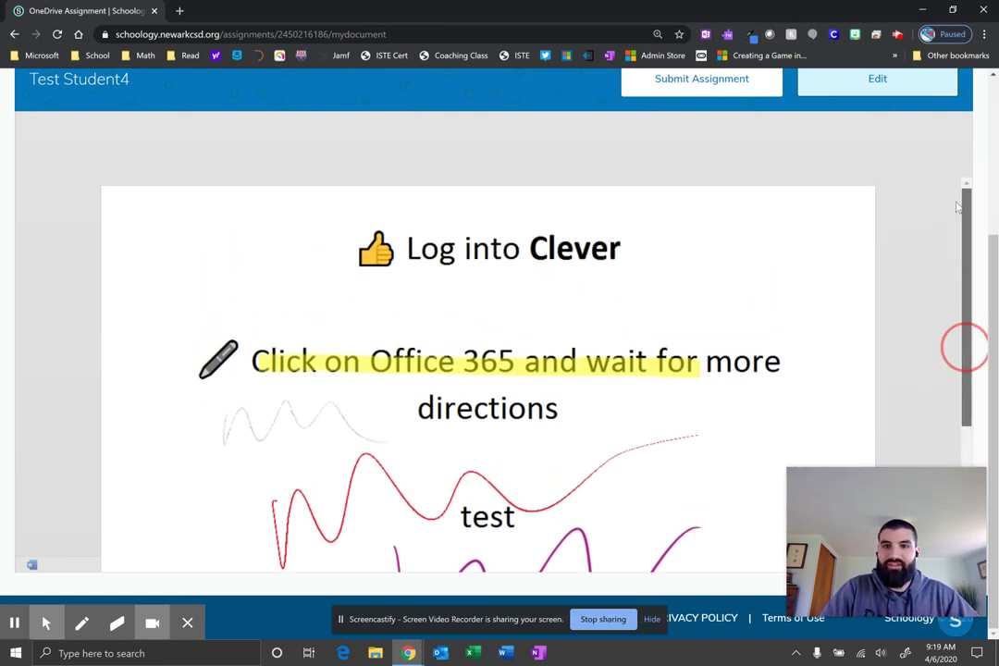
scroll(907, 282, up, 2)
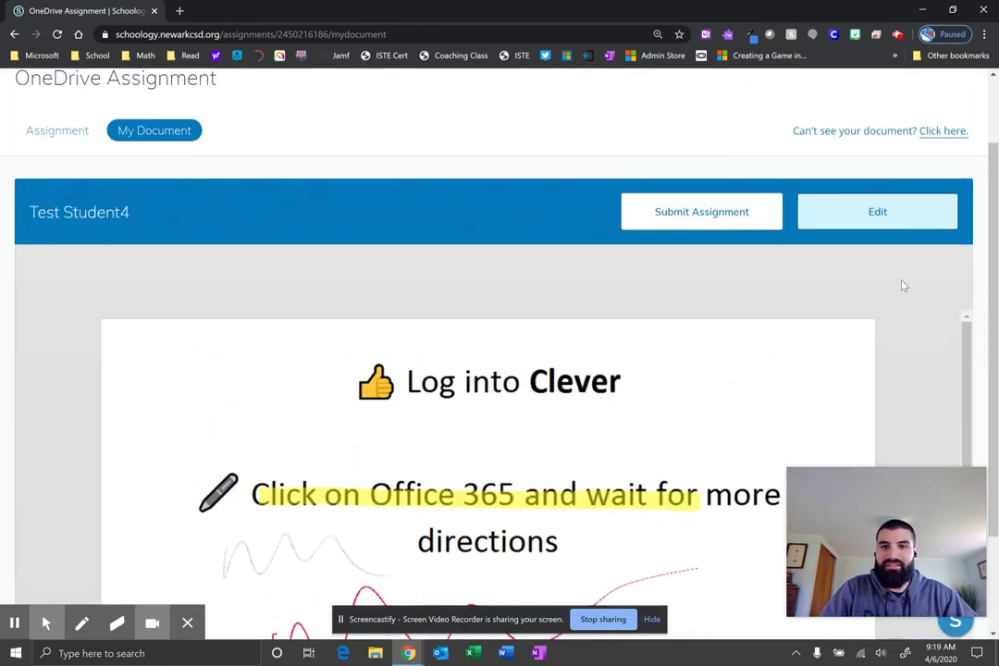
Submit the OneDrive Assignment, cancelling the first confirmation and choosing 'Yes, submit' on the second
click(685, 219)
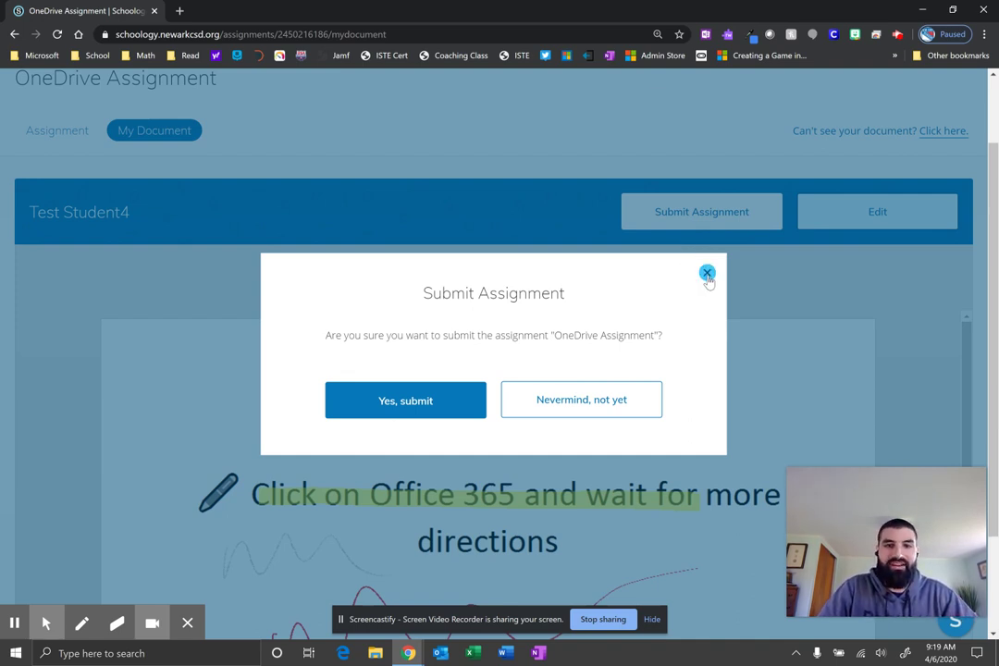
click(707, 274)
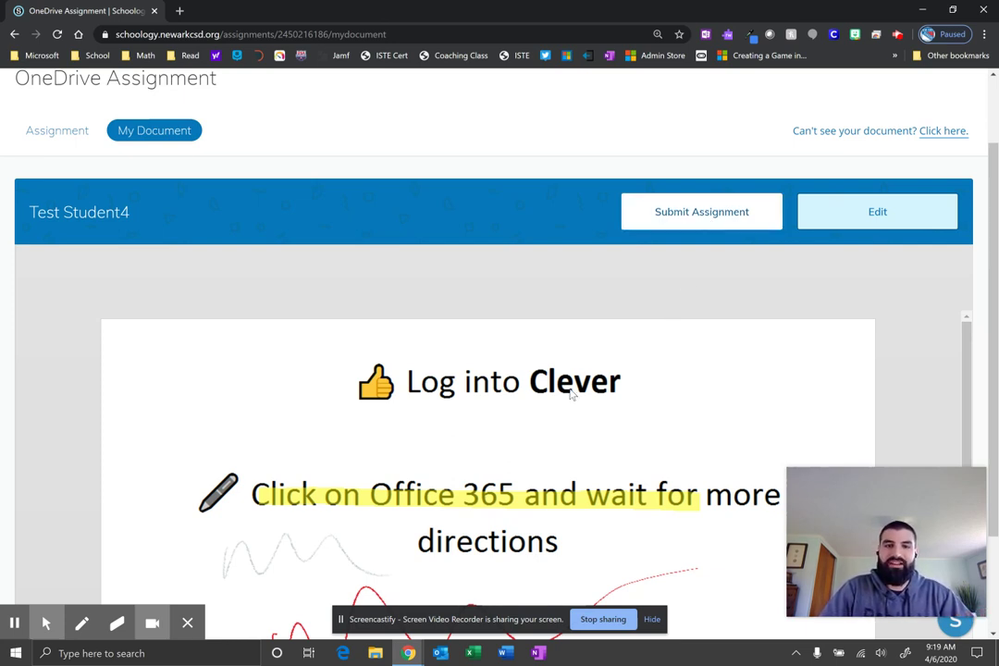
click(692, 212)
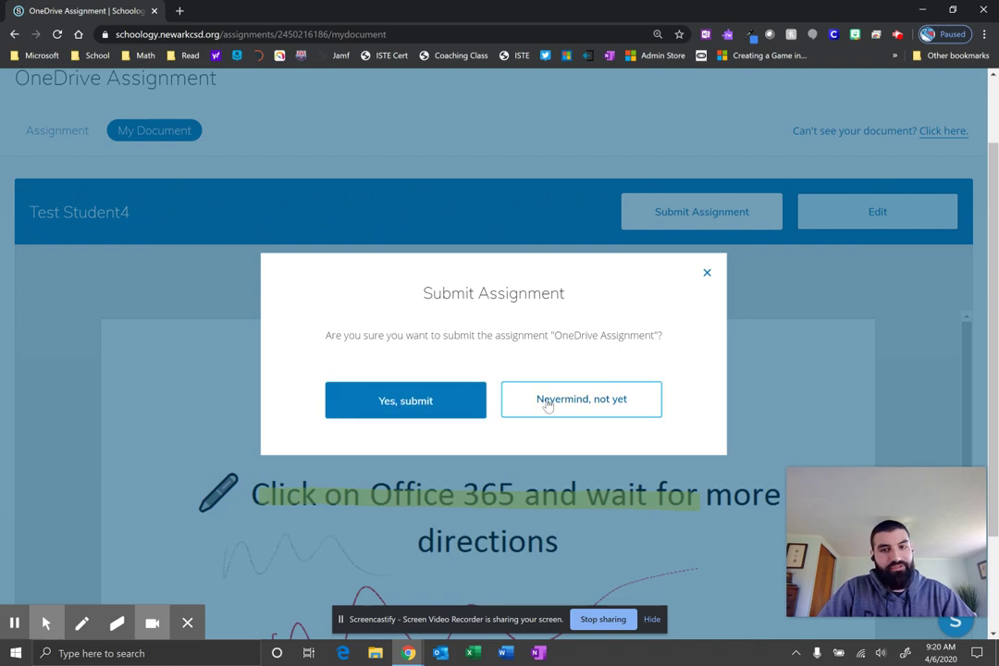
click(420, 402)
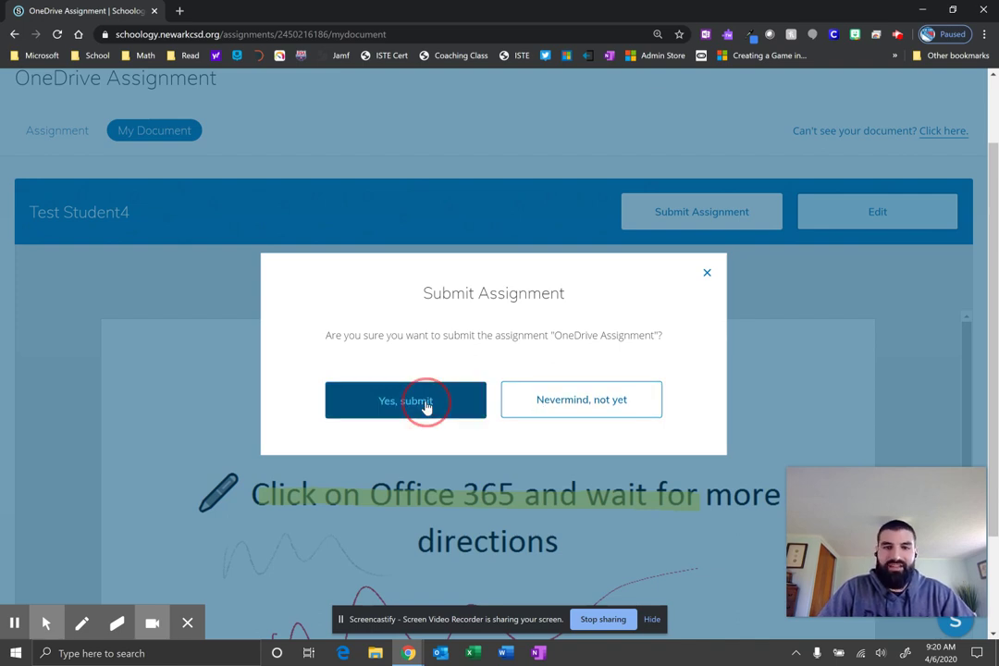